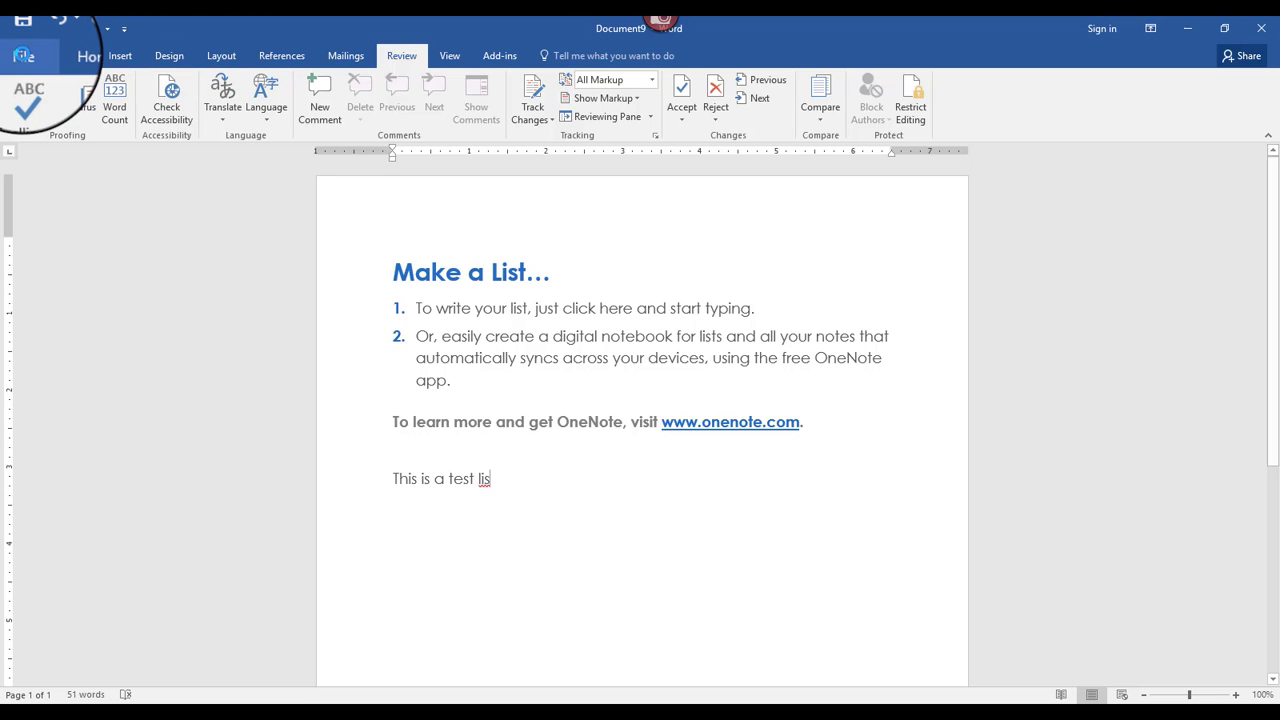
Open the AutoCorrect options from the proofing settings
{"action": "left_click", "coordinate": [22, 58]}
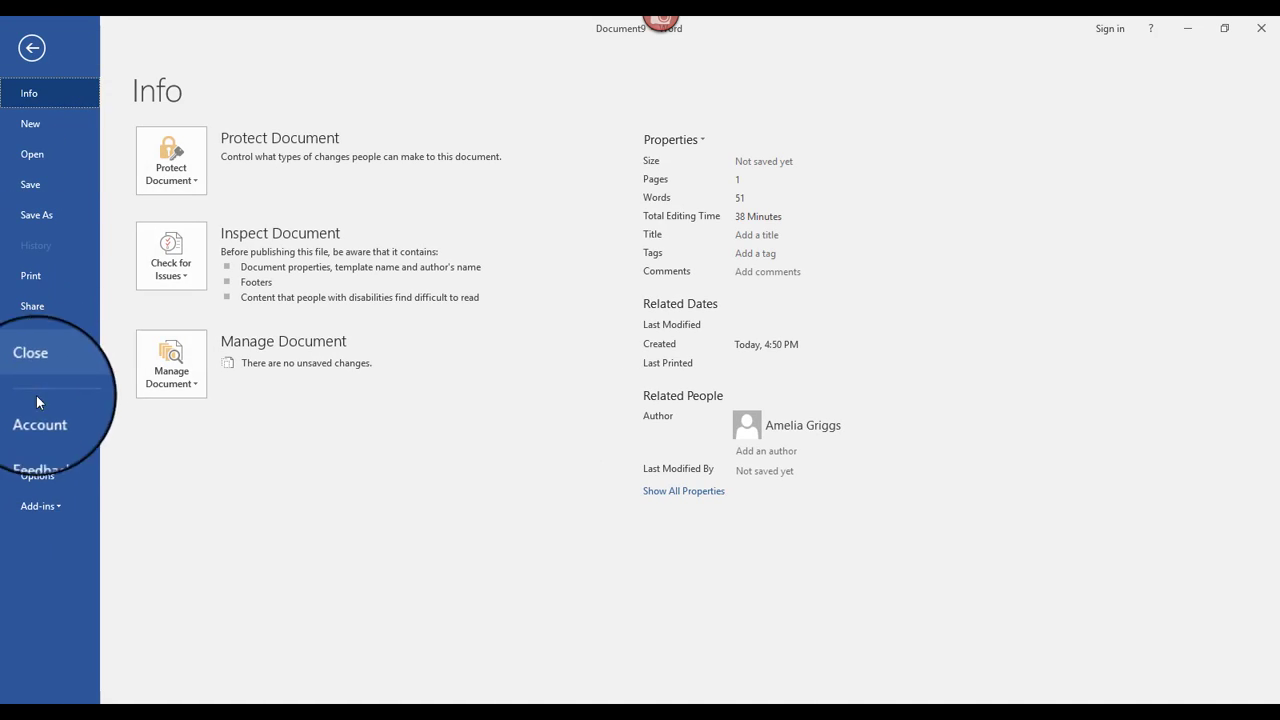
{"action": "left_click", "coordinate": [59, 477]}
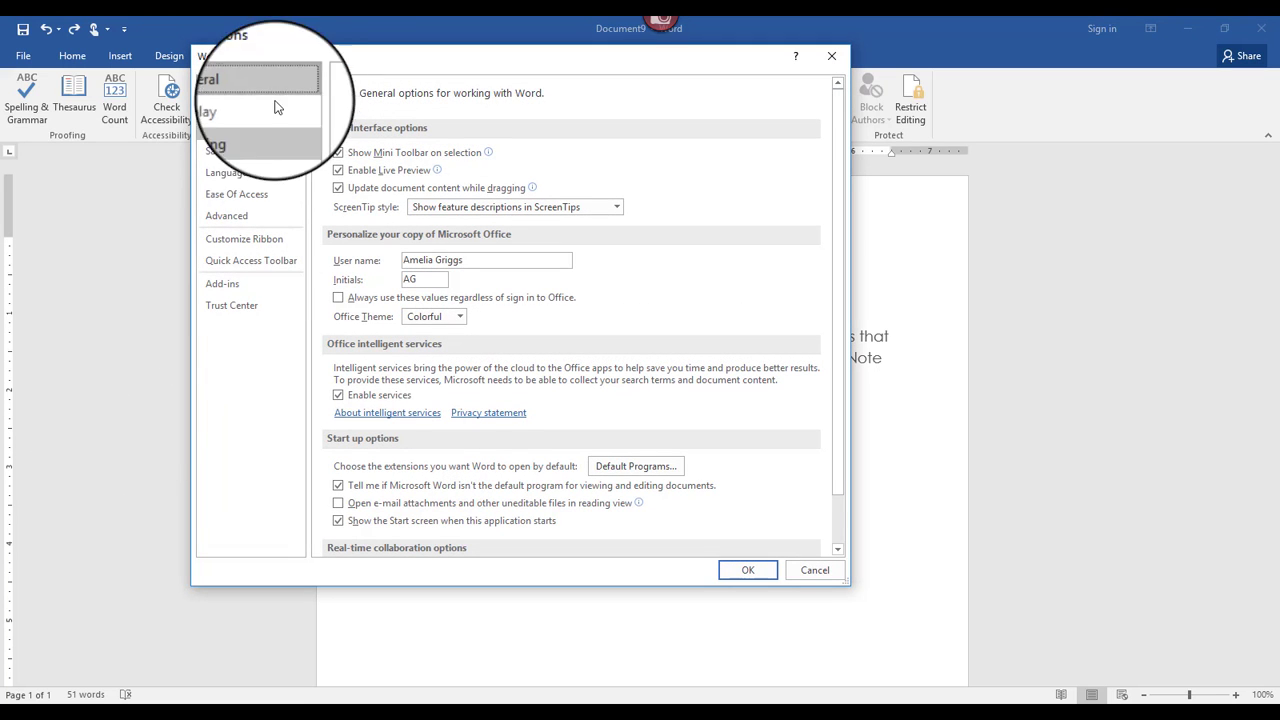
{"action": "left_click", "coordinate": [250, 131]}
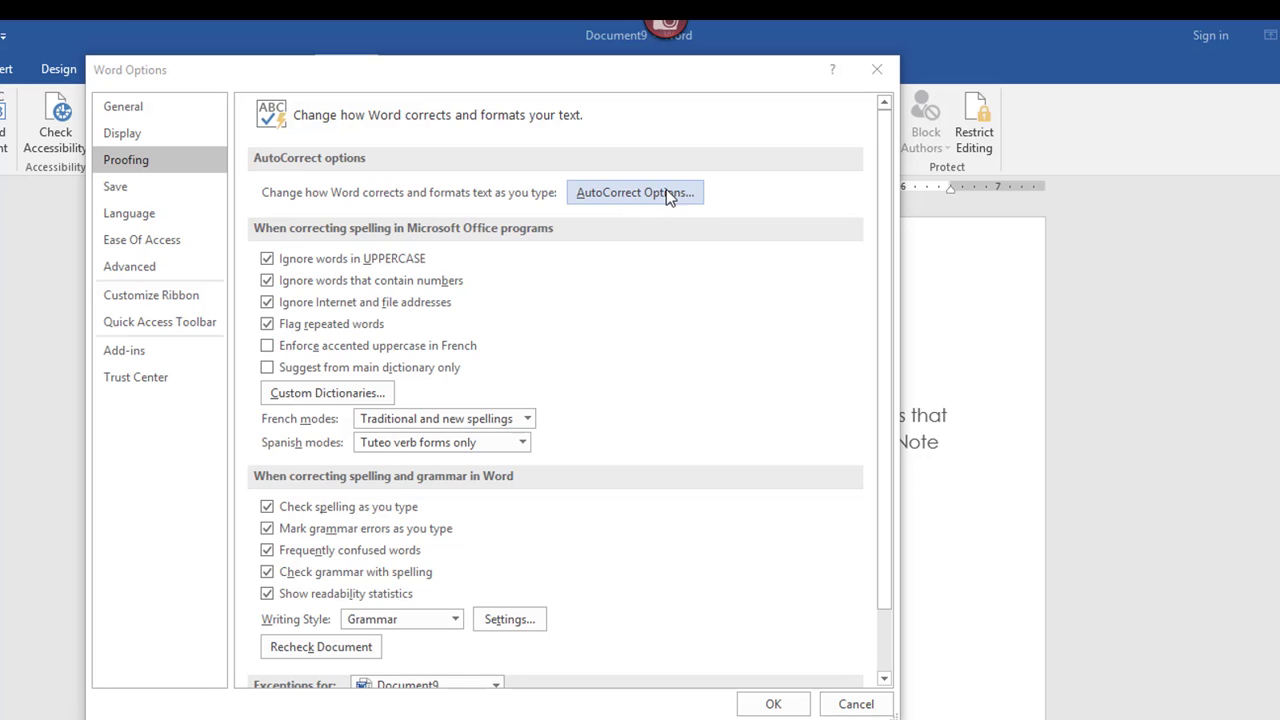
{"action": "left_click", "coordinate": [630, 196]}
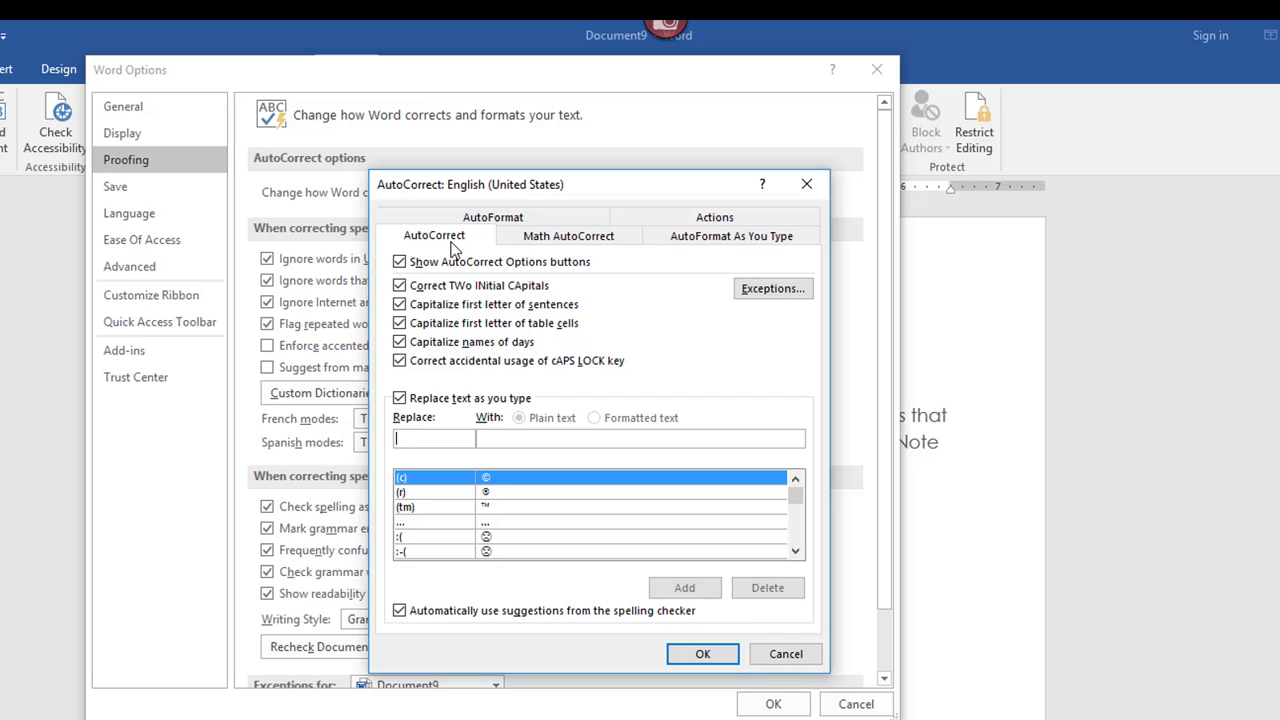
Review the AutoFormat, AutoFormat As You Type, Math AutoCorrect and Actions settings, ending on the general AutoCorrect settings
{"action": "left_click", "coordinate": [515, 216]}
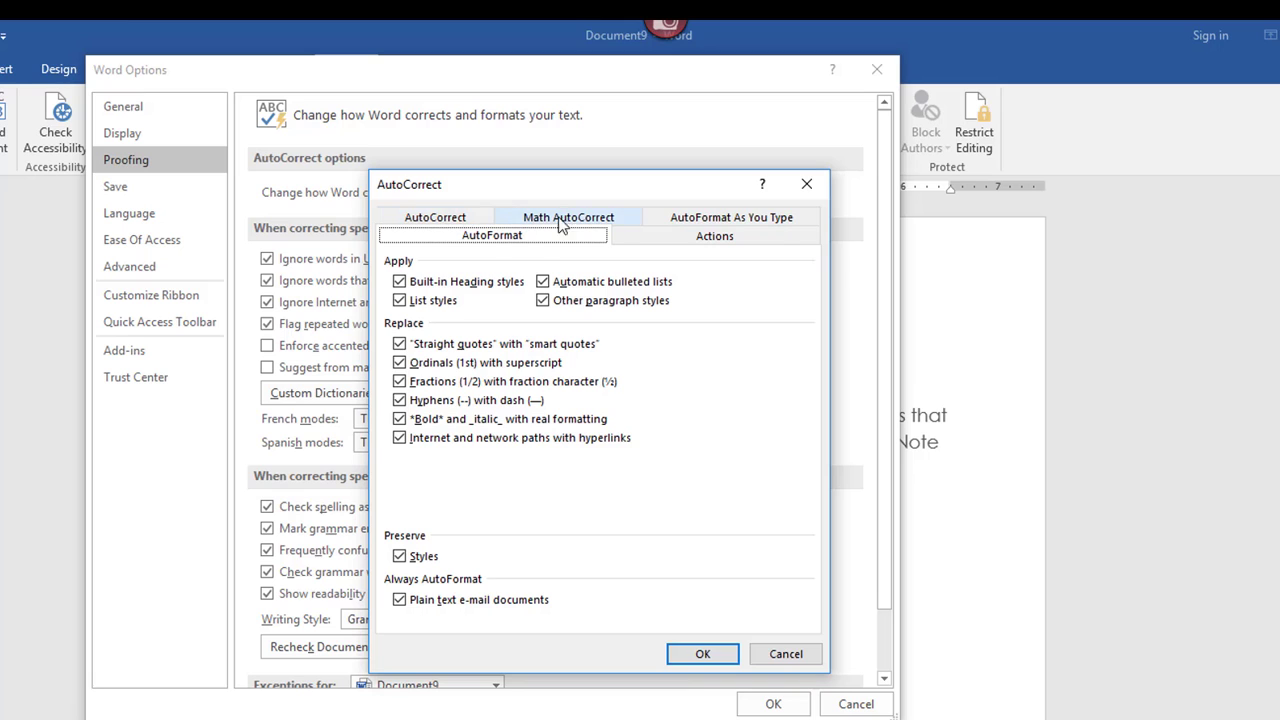
{"action": "left_click", "coordinate": [460, 222]}
{"action": "left_click", "coordinate": [513, 216]}
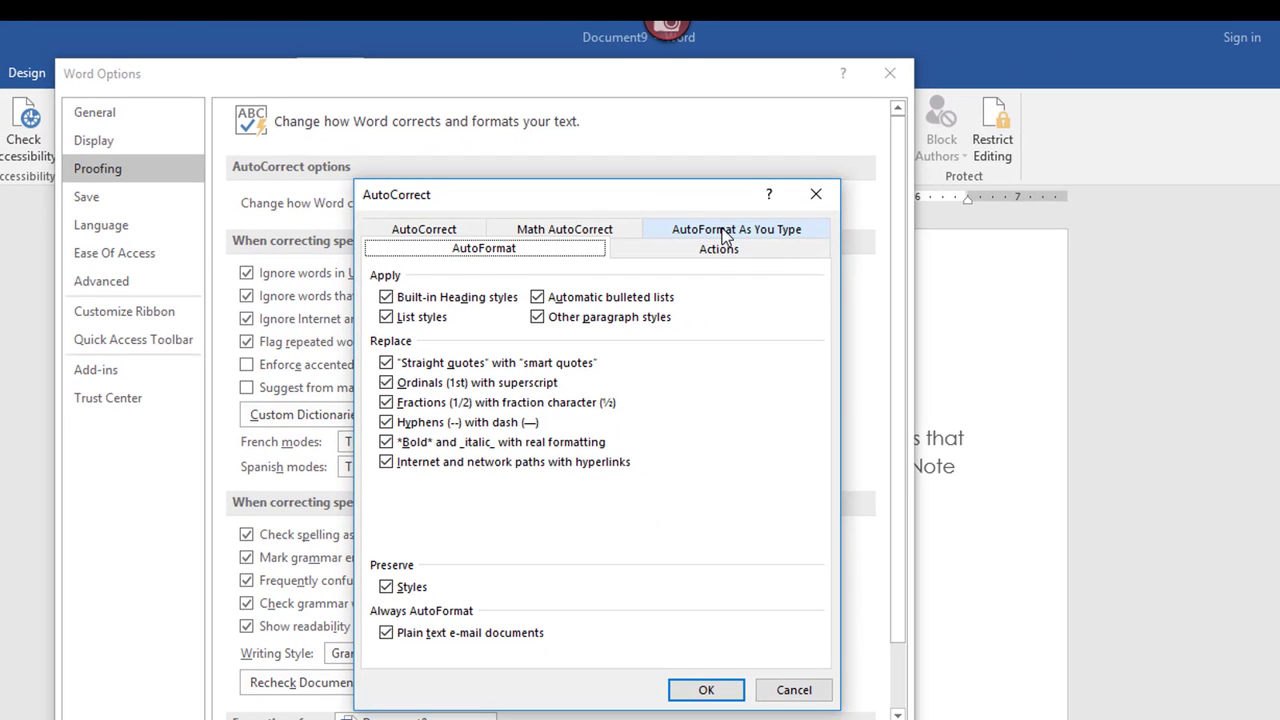
{"action": "left_click", "coordinate": [724, 232]}
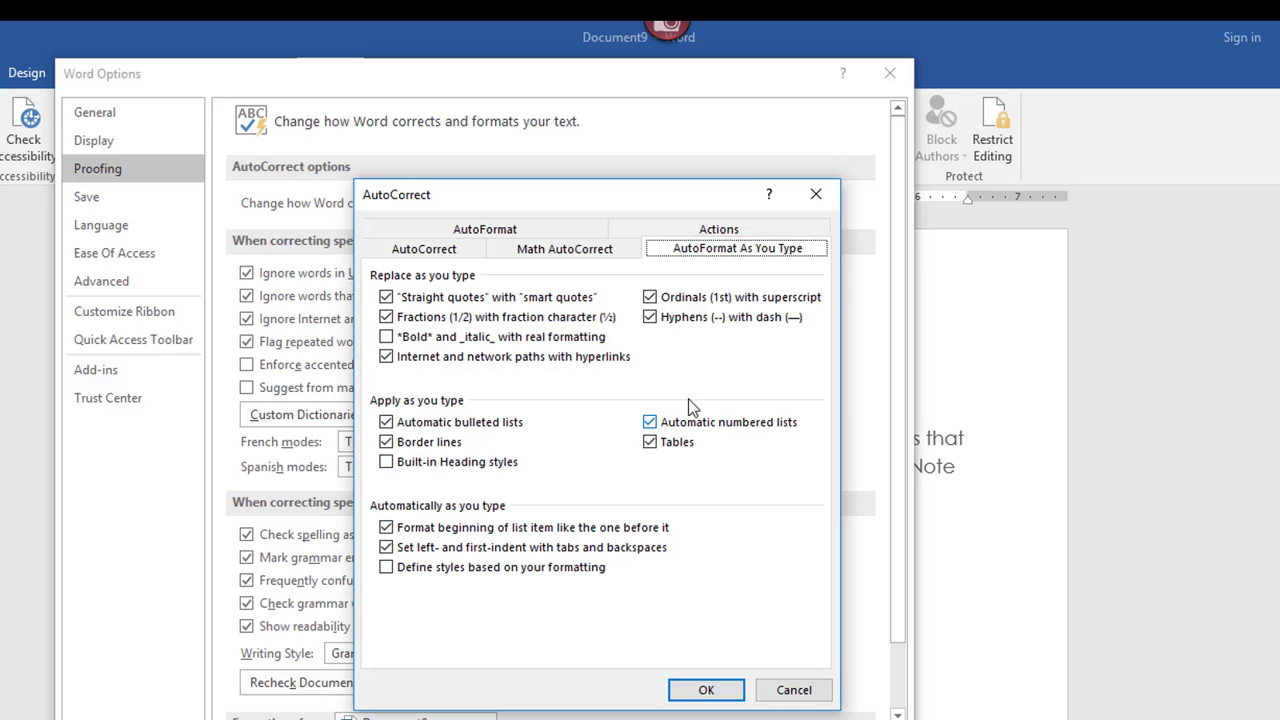
{"action": "left_click", "coordinate": [580, 255]}
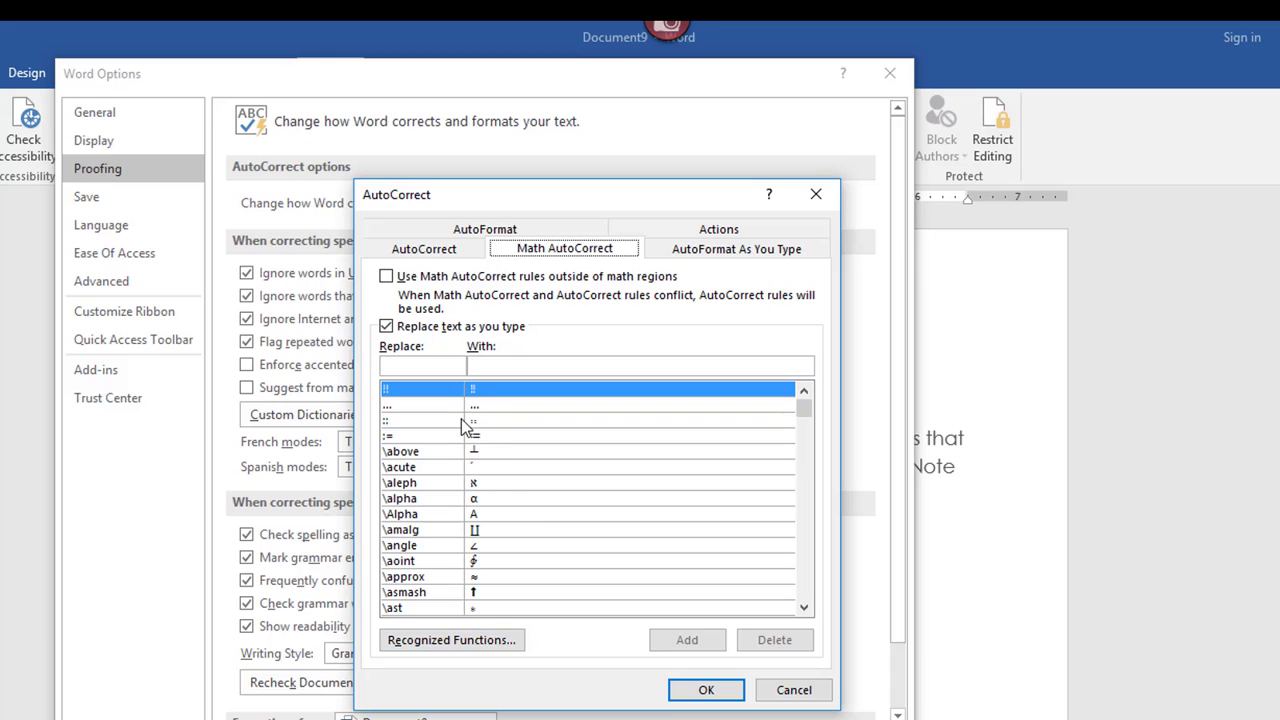
{"action": "left_click", "coordinate": [690, 236]}
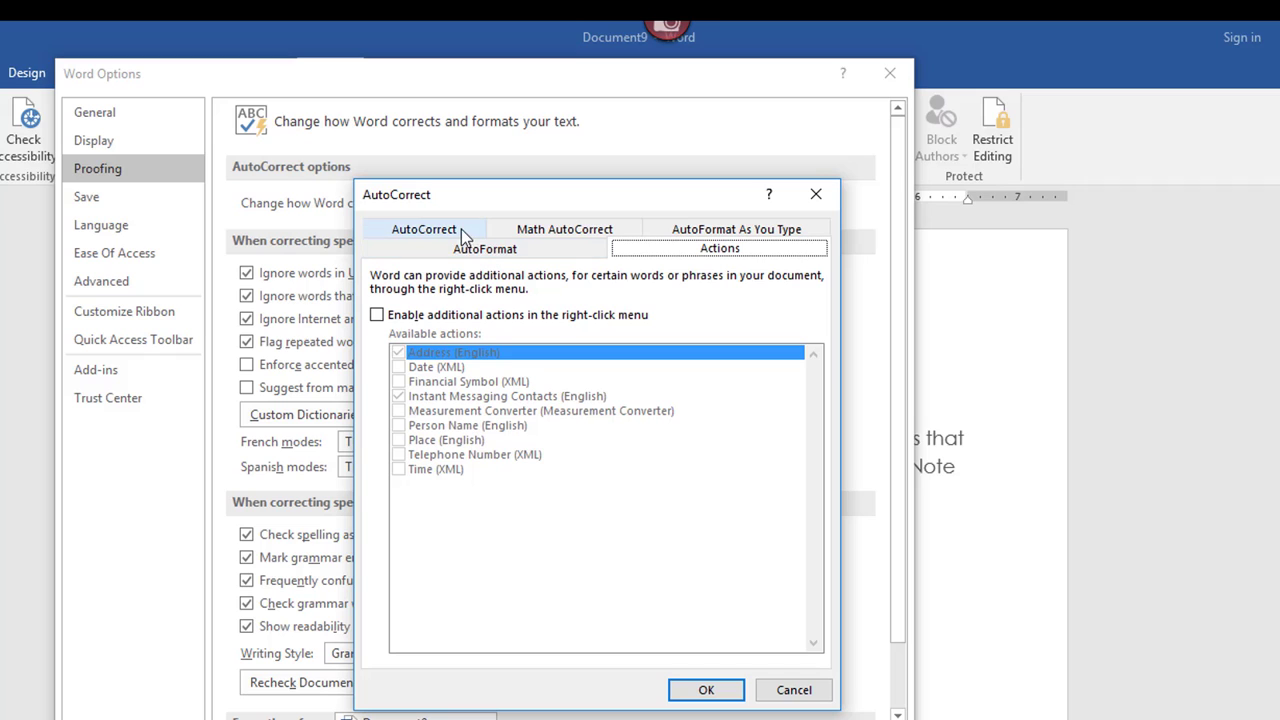
{"action": "left_click", "coordinate": [490, 248]}
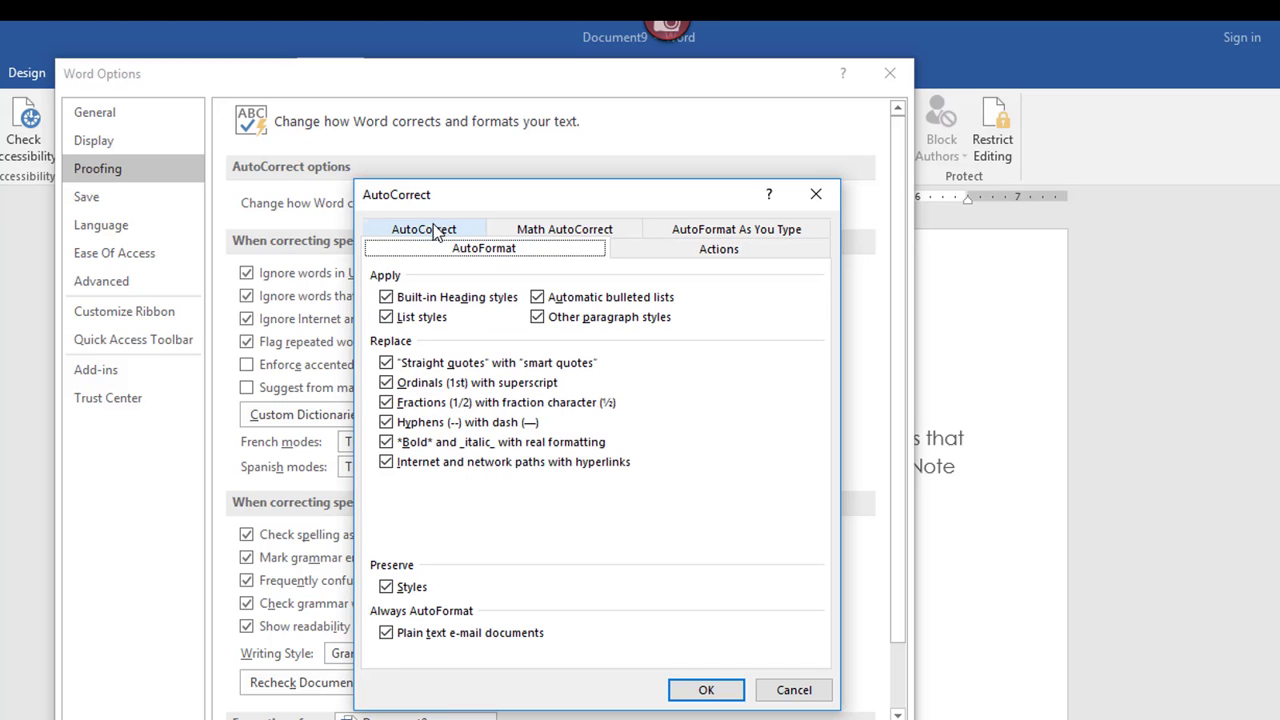
{"action": "left_click", "coordinate": [446, 236]}
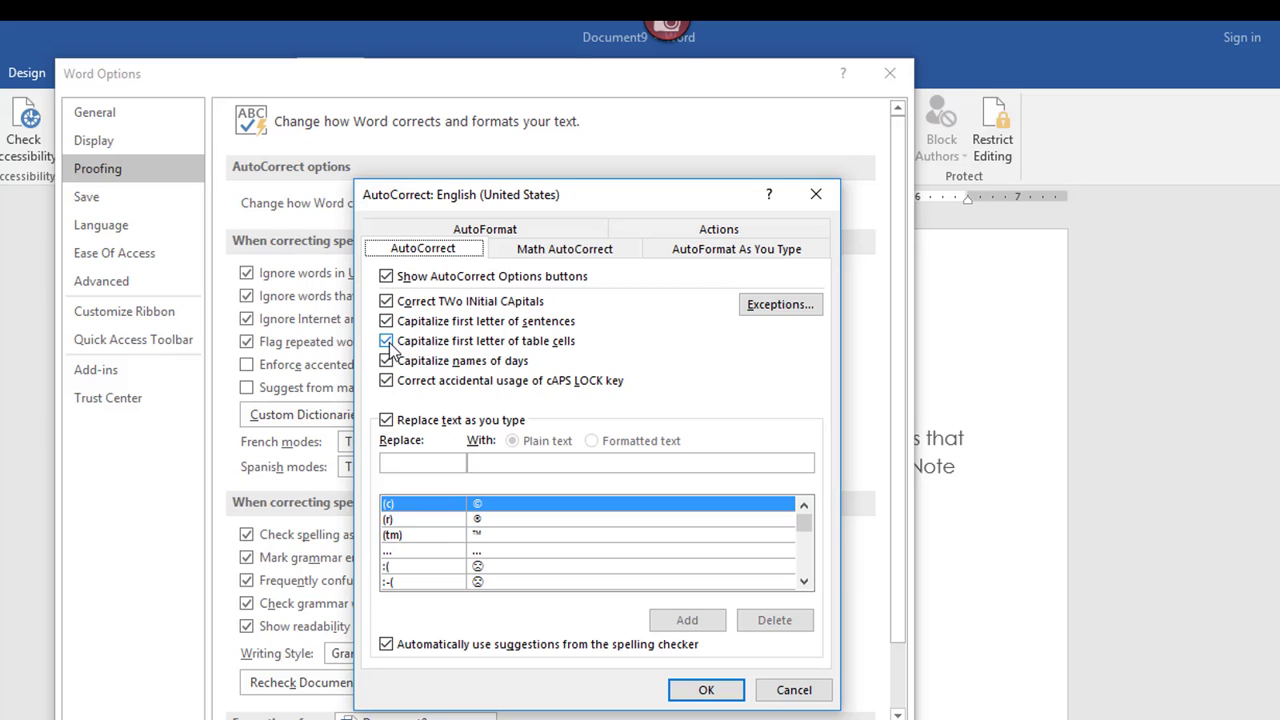
Switch off automatic capitalization of the first letter of table cells and switch it back on
{"action": "left_click", "coordinate": [388, 344]}
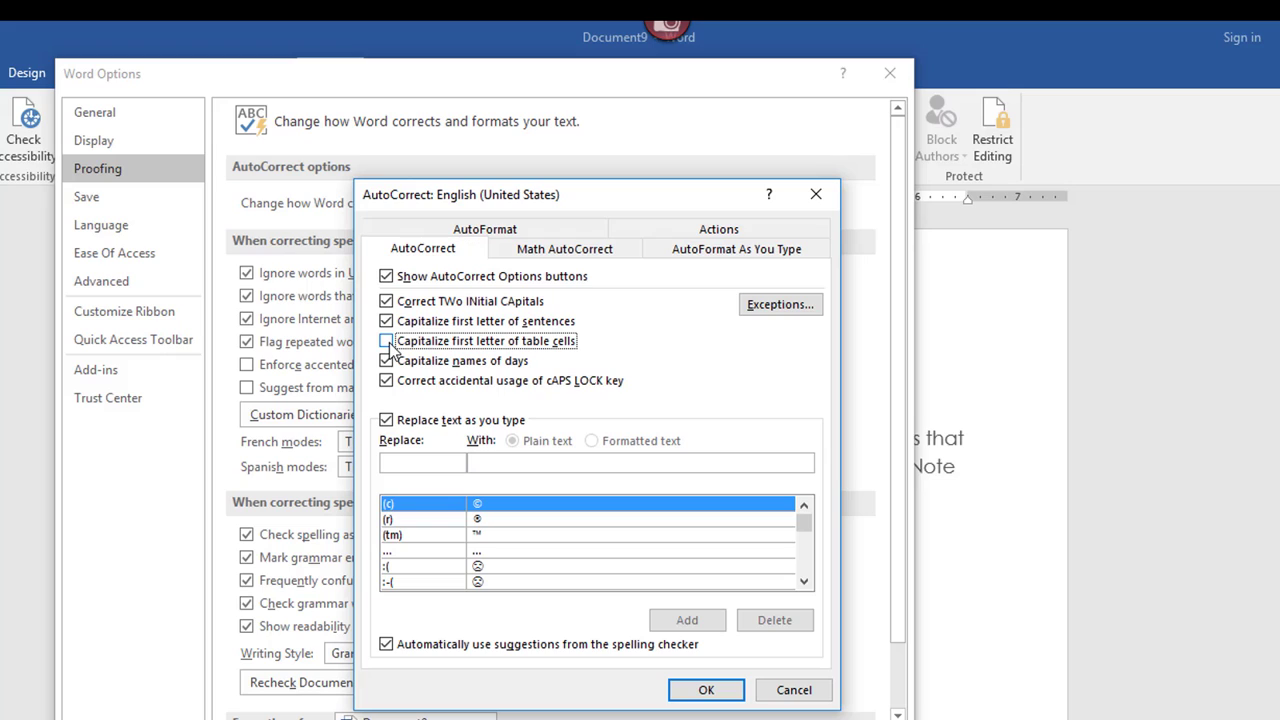
{"action": "left_click", "coordinate": [389, 344]}
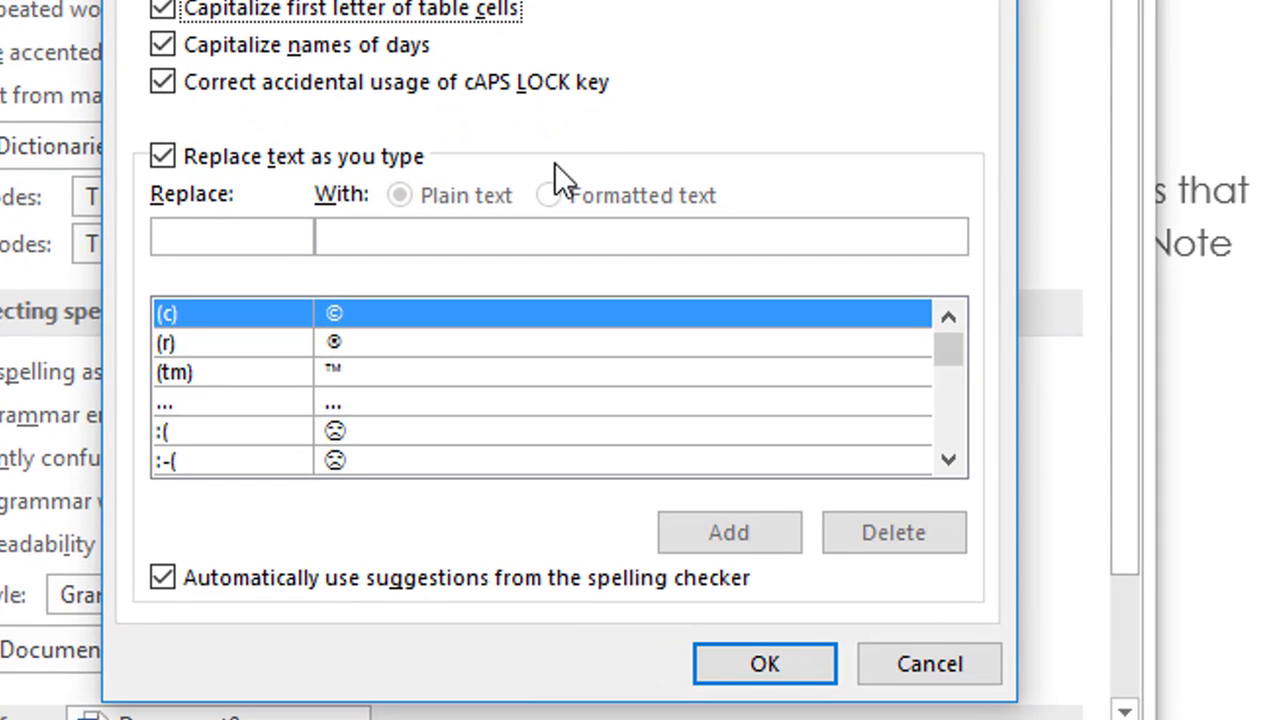
Examine the AutoCorrect replacement list from the symbols to the misspelled words, and look up the entry for "nr"
{"action": "left_click", "coordinate": [948, 458]}
{"action": "left_click", "coordinate": [948, 458]}
{"action": "left_click", "coordinate": [948, 458]}
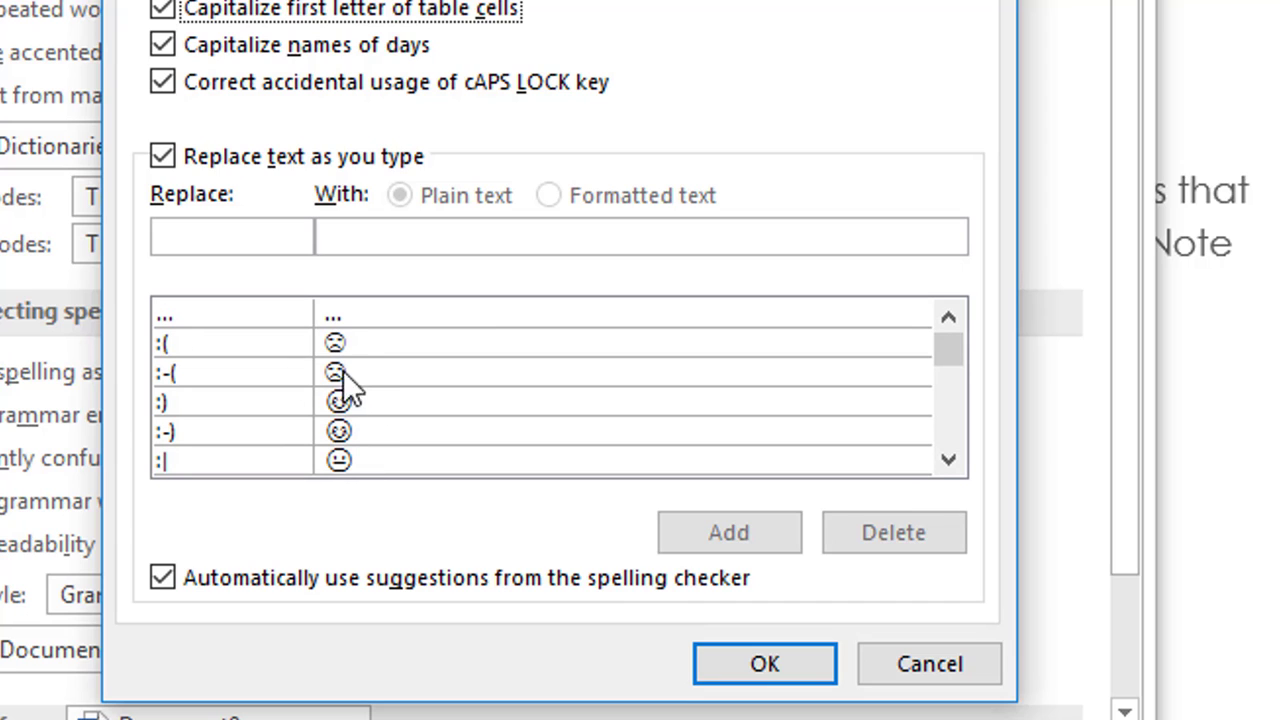
{"action": "left_click_drag", "start_coordinate": [950, 460], "coordinate": [956, 456]}
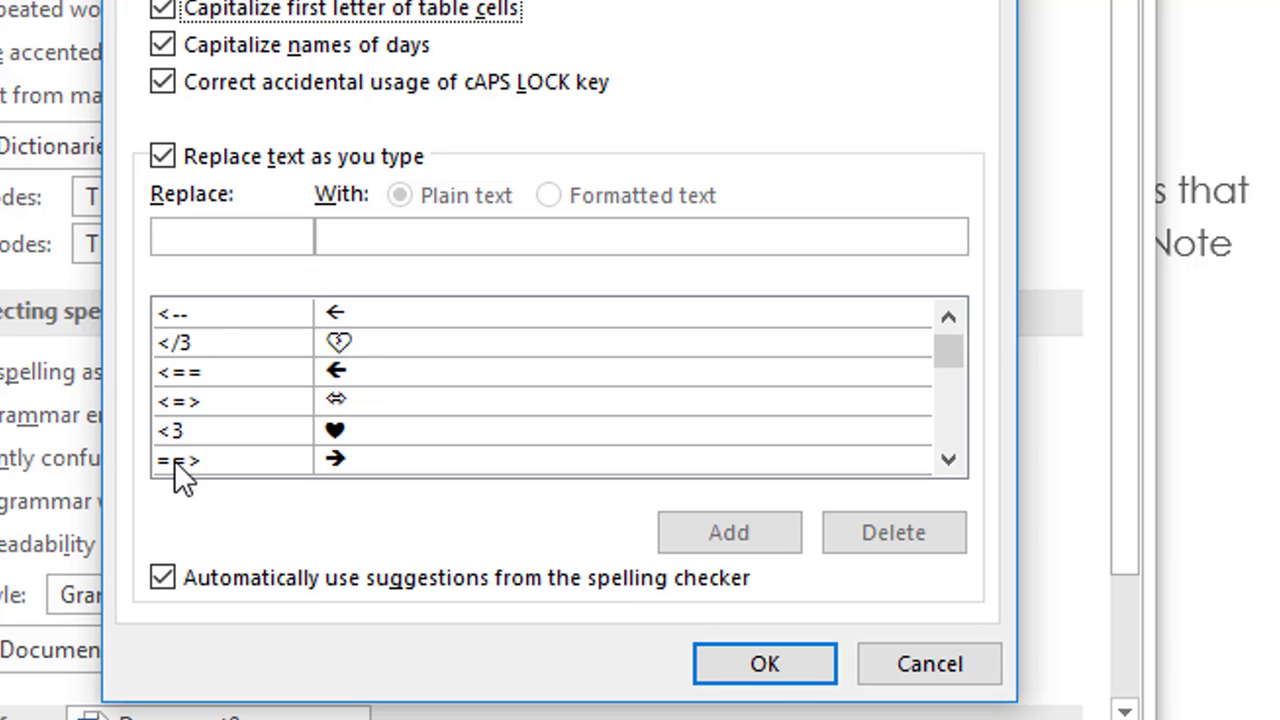
{"action": "left_click", "coordinate": [948, 460]}
{"action": "left_click", "coordinate": [948, 460]}
{"action": "left_click", "coordinate": [948, 460]}
{"action": "left_click", "coordinate": [948, 460]}
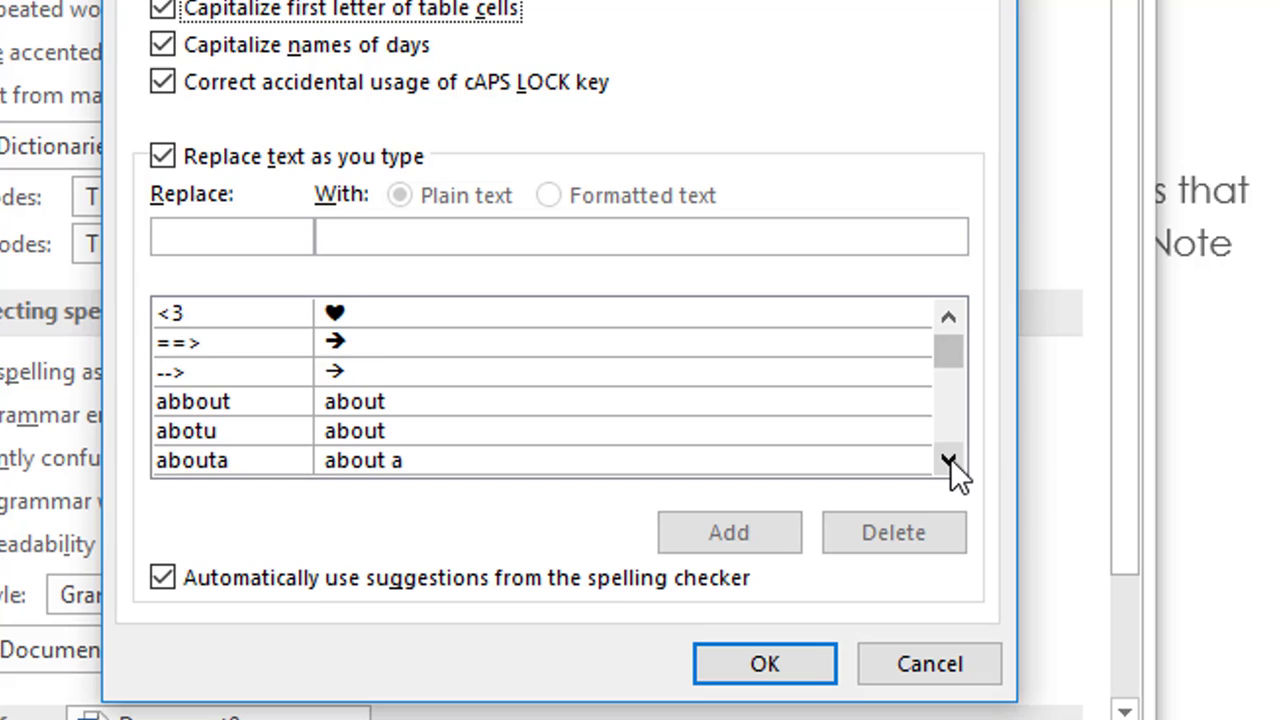
{"action": "left_click", "coordinate": [948, 460]}
{"action": "left_click", "coordinate": [948, 460]}
{"action": "left_click", "coordinate": [948, 460]}
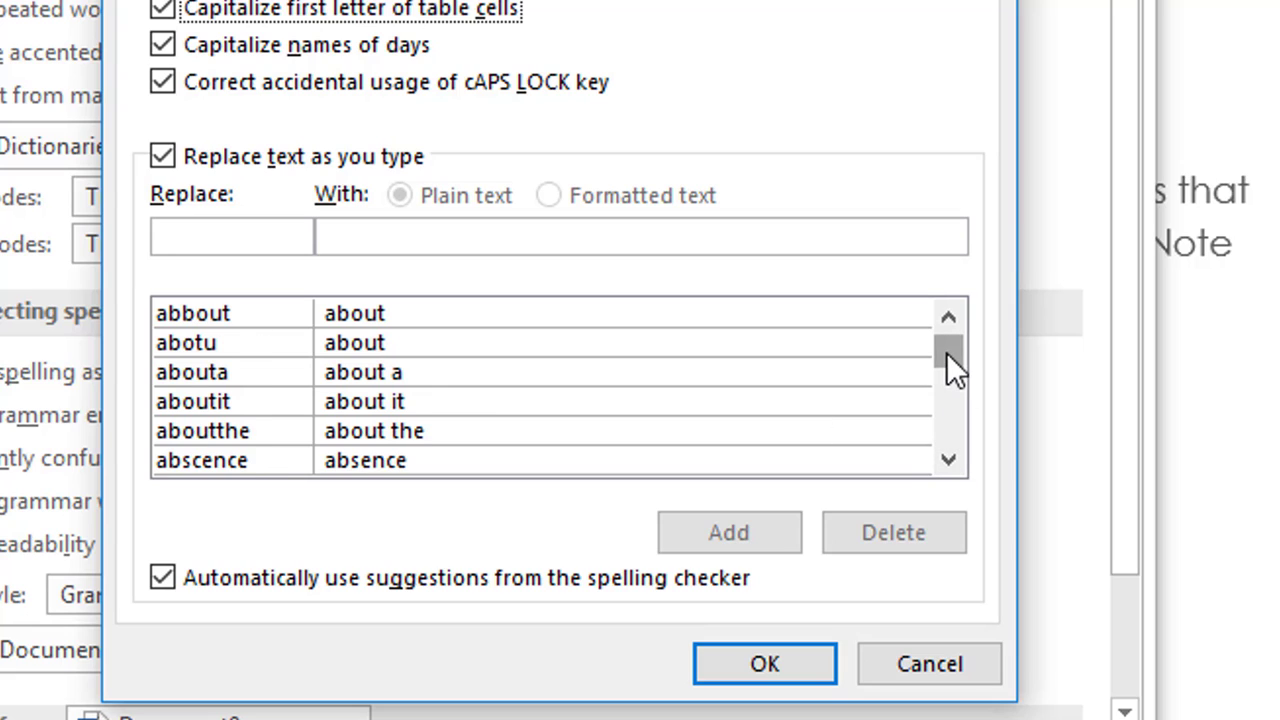
{"action": "left_click_drag", "start_coordinate": [946, 352], "coordinate": [956, 333]}
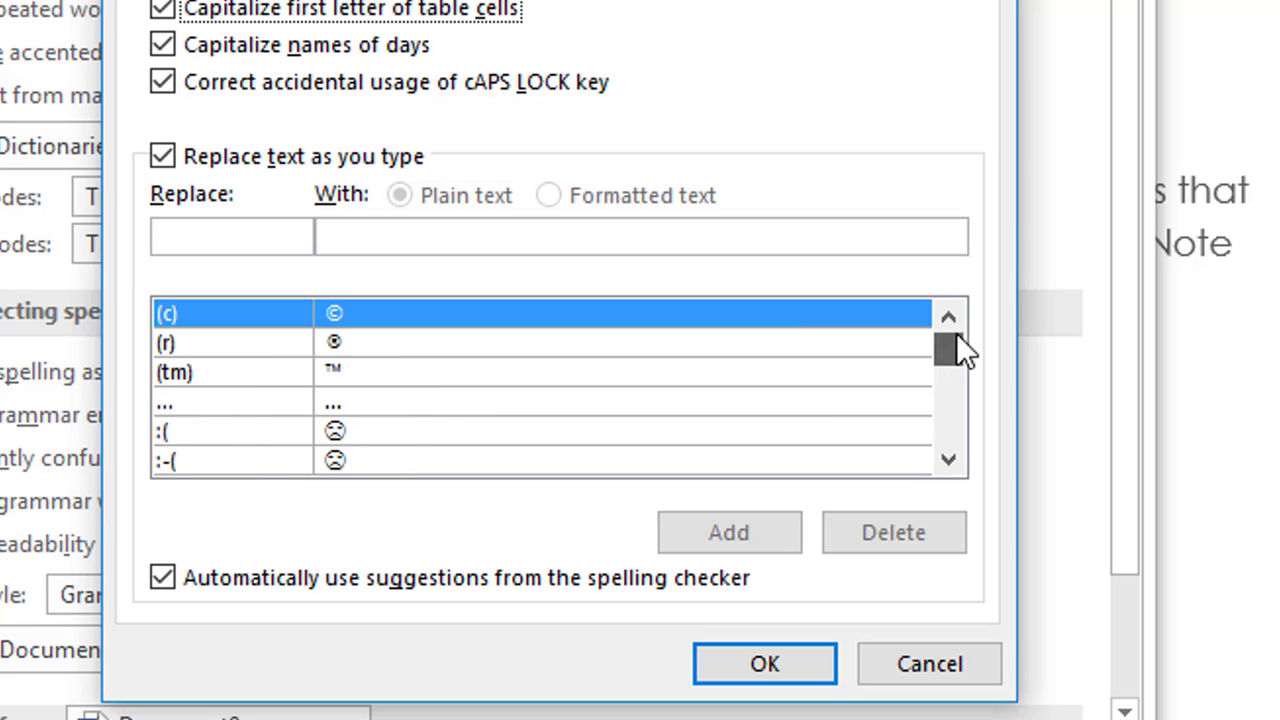
{"action": "left_click", "coordinate": [266, 240]}
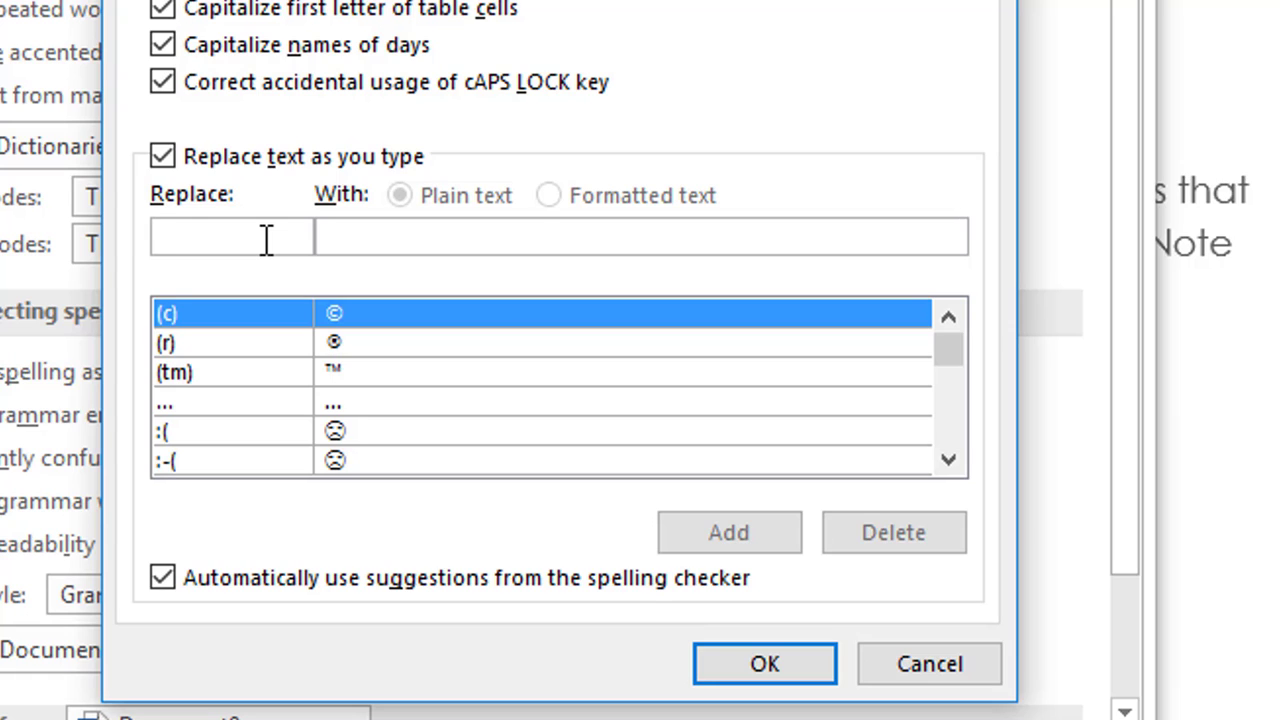
{"action": "type", "text": "nr"}
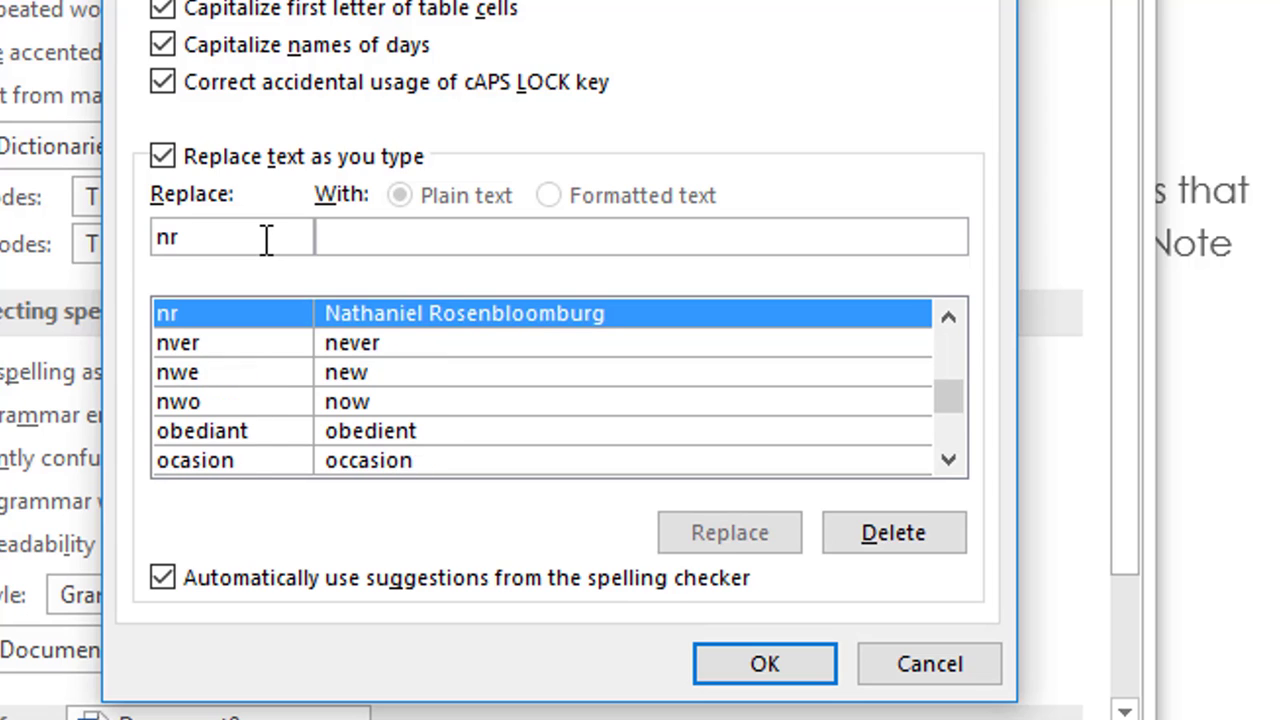
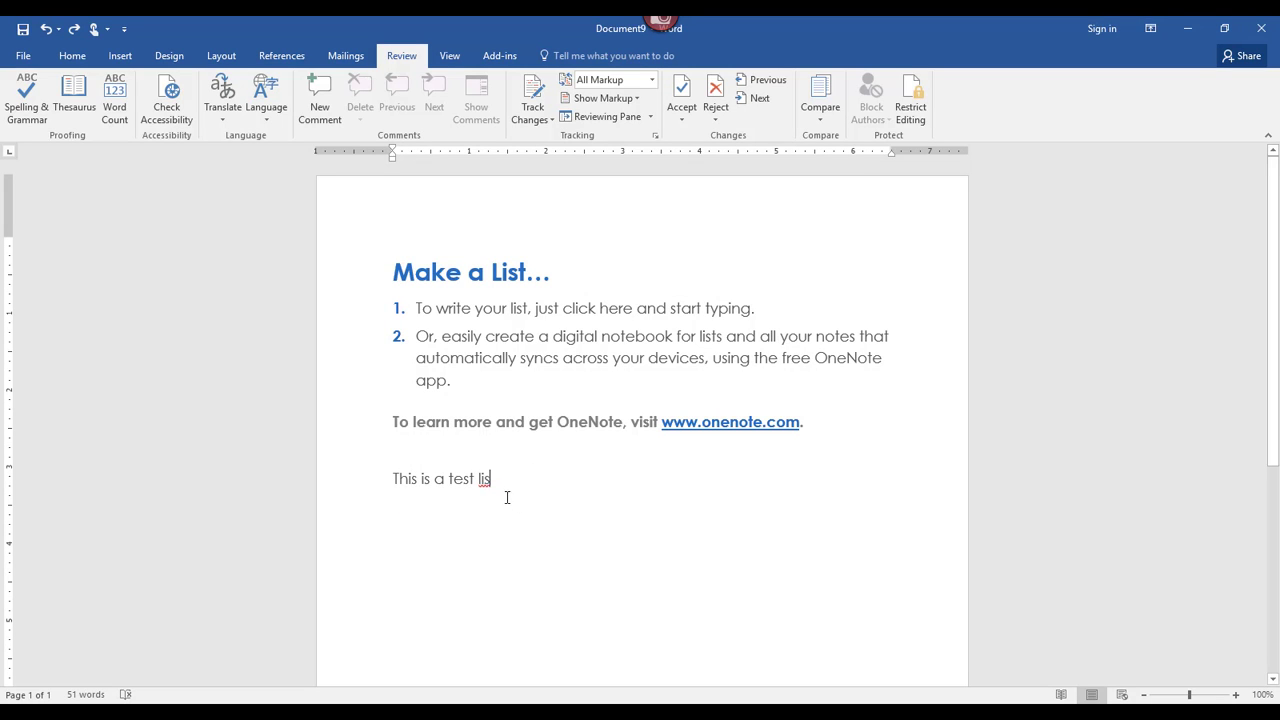
Leave a blank line below the test list line and enter the "nr" shortcut so AutoCorrect expands it into the full name
{"action": "key", "text": "Return"}
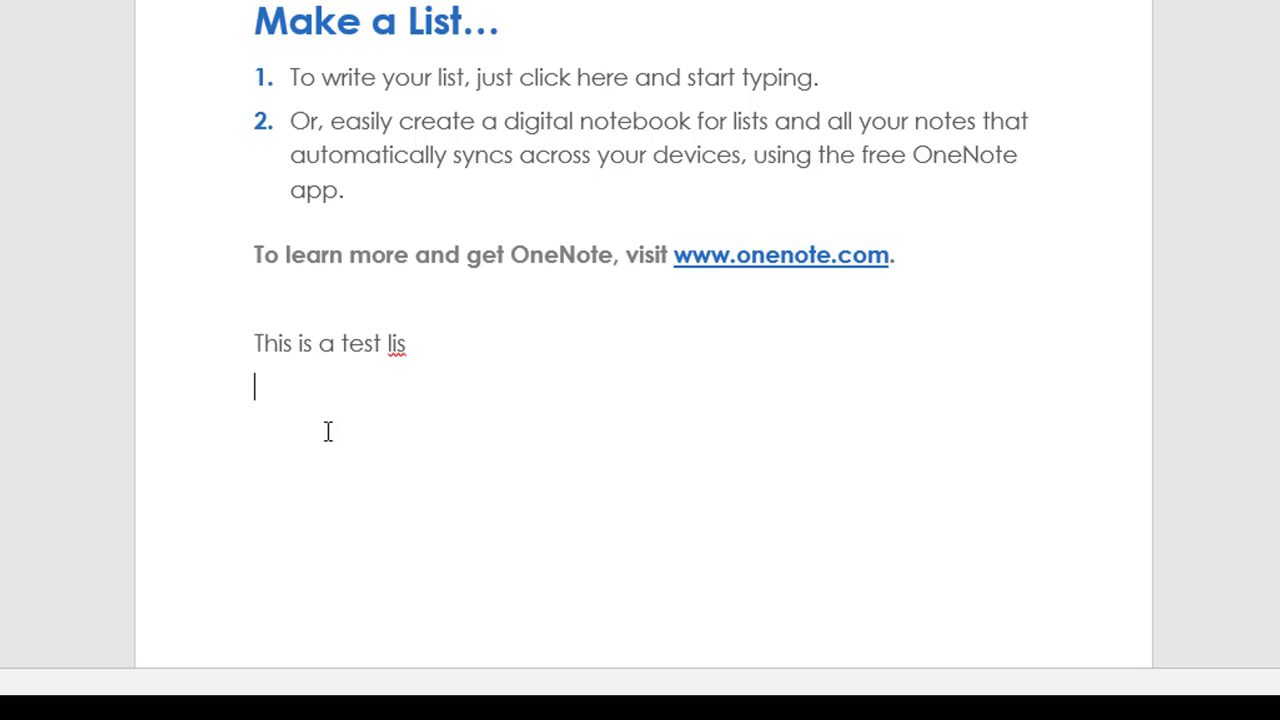
{"action": "key", "text": "Return"}
{"action": "type", "text": "nr"}
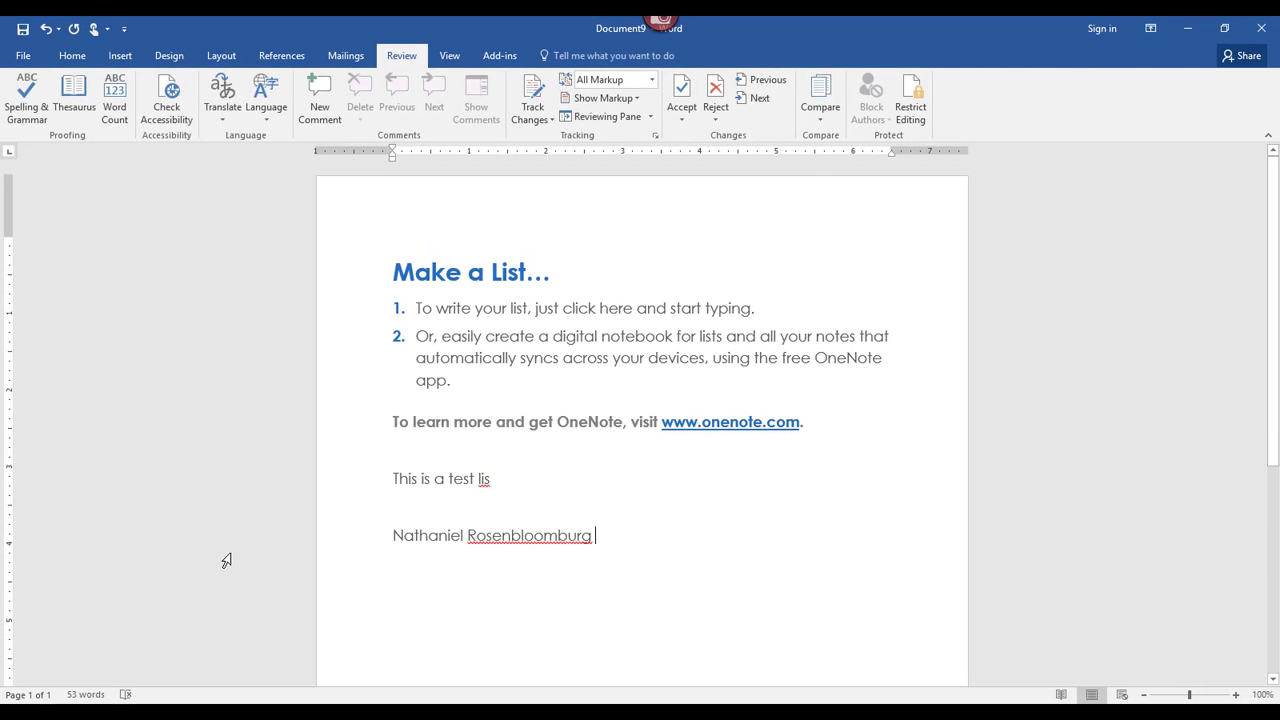
Revisit the AutoCorrect replacement settings in the proofing options and close them without making changes
{"action": "left_click", "coordinate": [26, 60]}
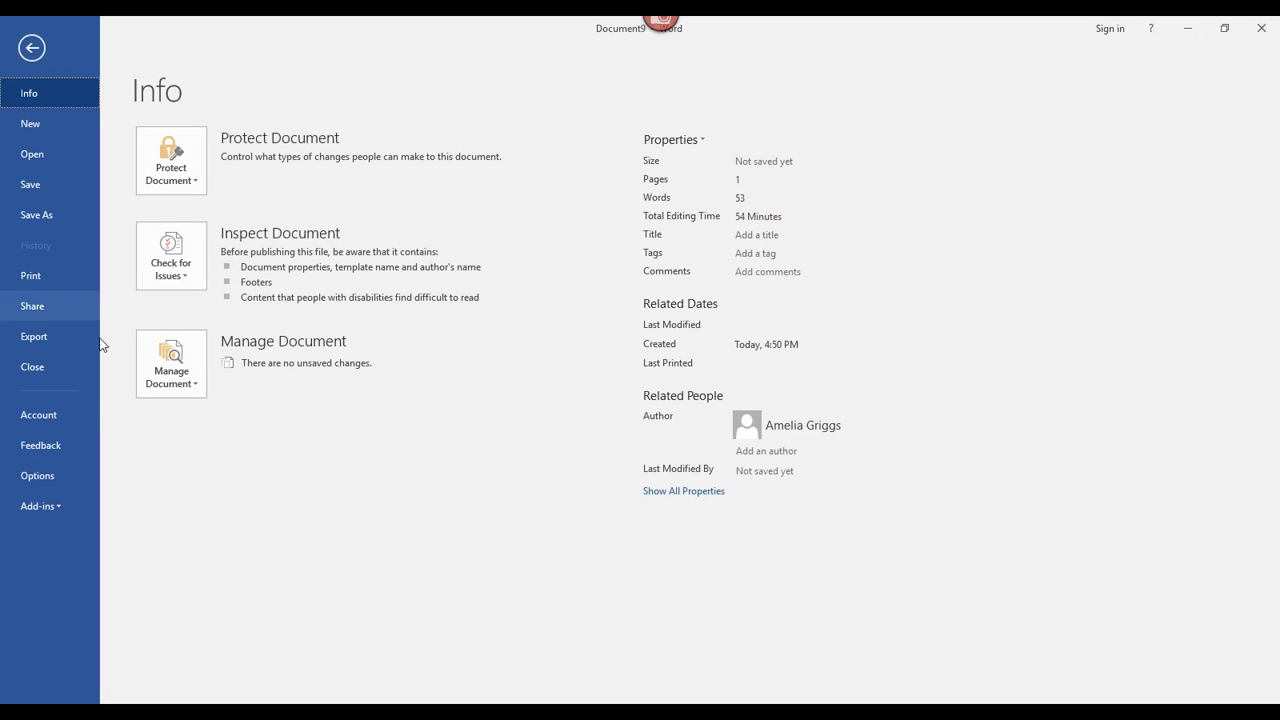
{"action": "left_click", "coordinate": [58, 474]}
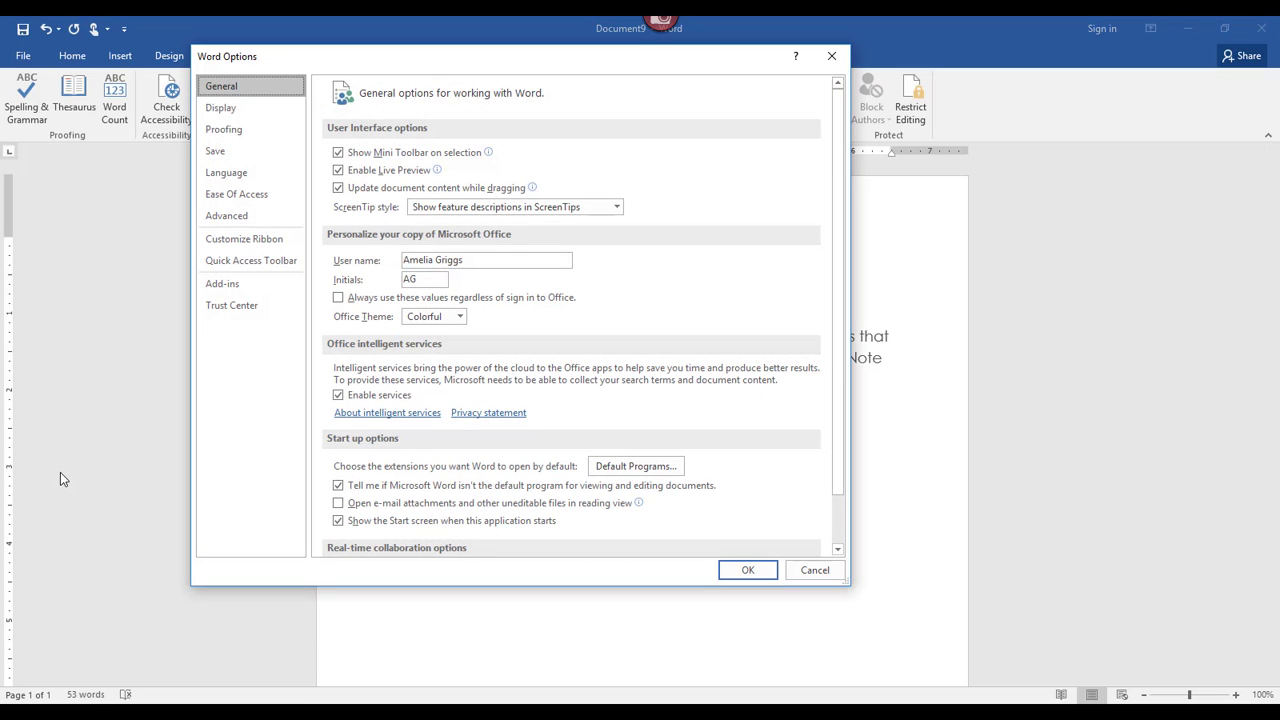
{"action": "left_click", "coordinate": [257, 131]}
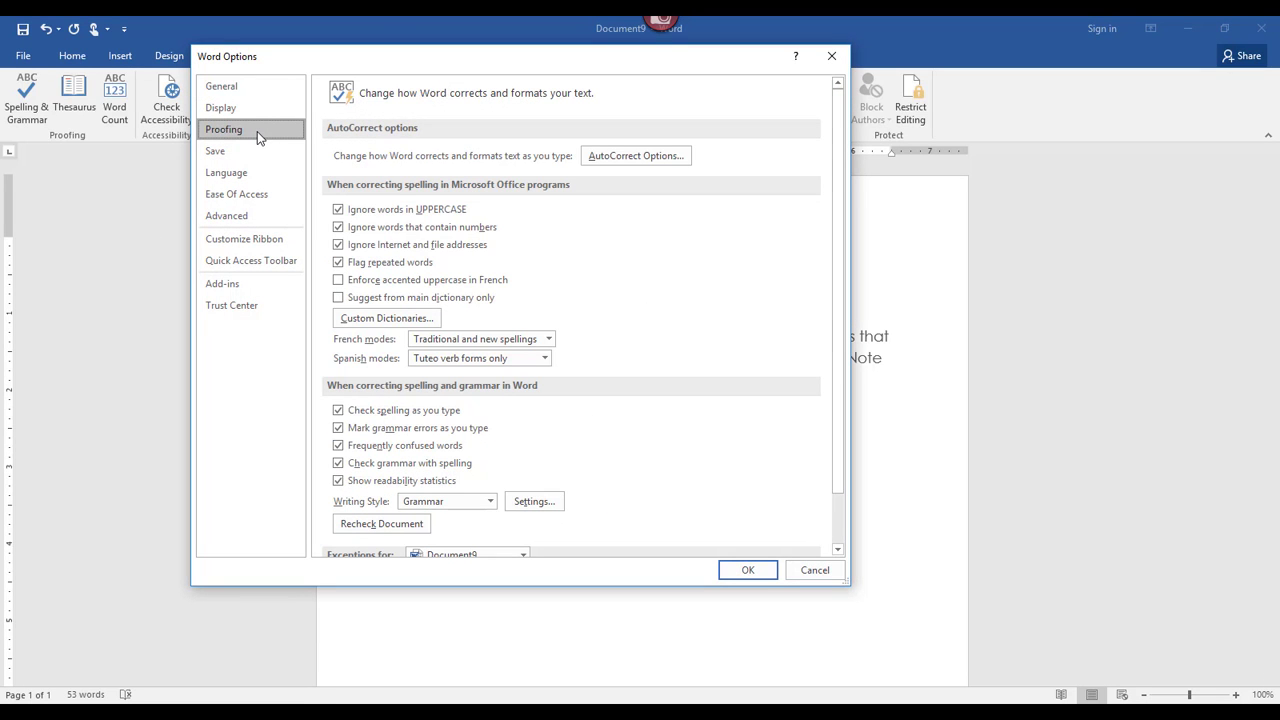
{"action": "left_click", "coordinate": [660, 160]}
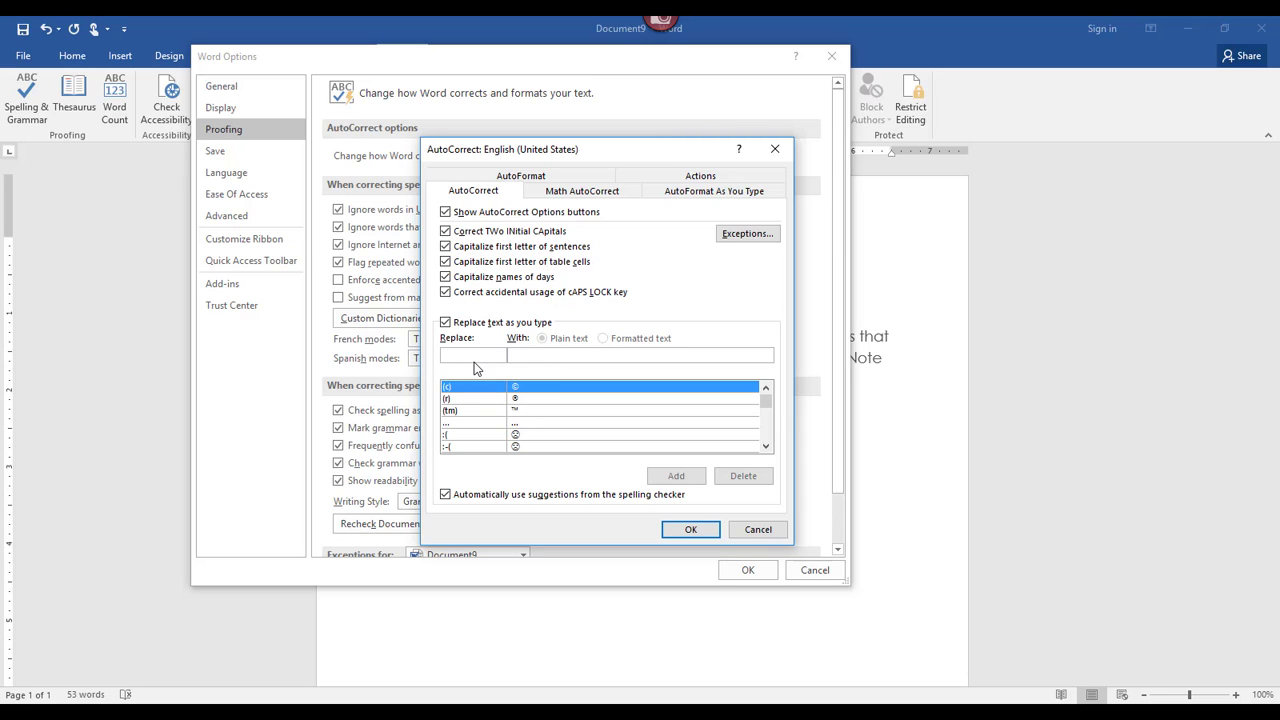
{"action": "left_click", "coordinate": [757, 530]}
{"action": "left_click", "coordinate": [814, 570]}
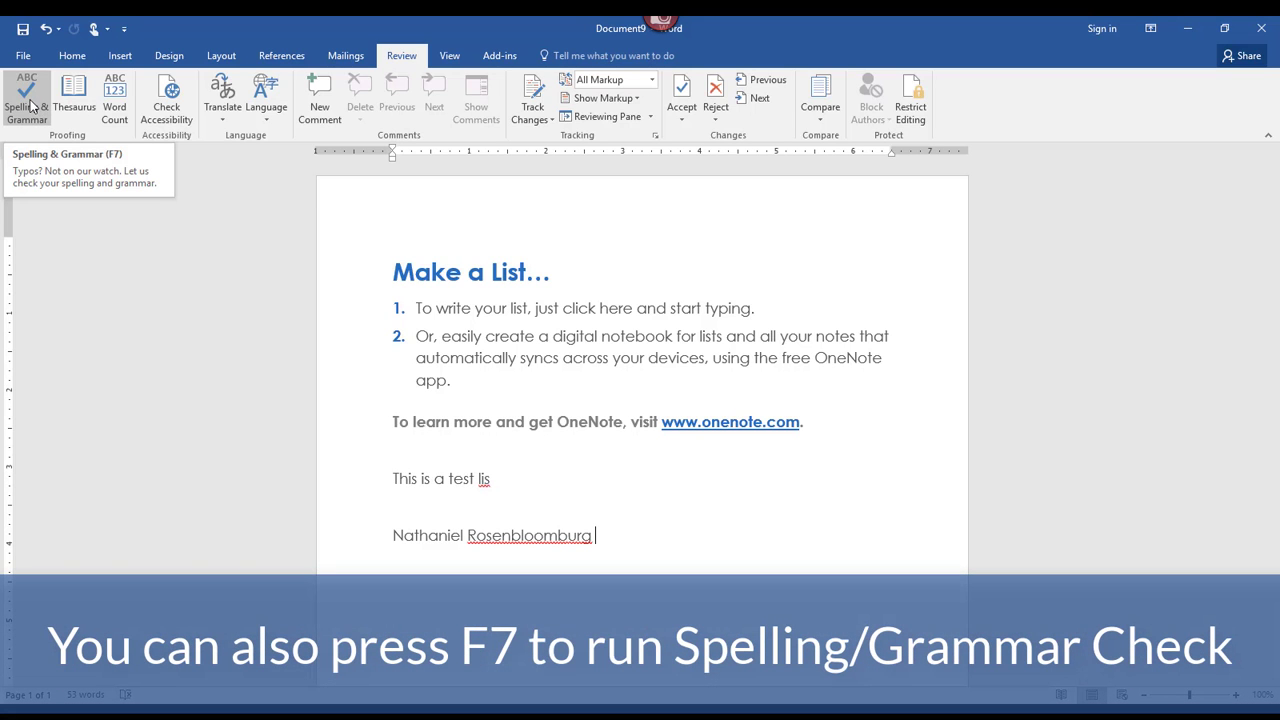
Run the spelling and grammar check, ignoring all flags on the surname and changing "lis" to "list", and dismiss the readability statistics
{"action": "left_click", "coordinate": [27, 100]}
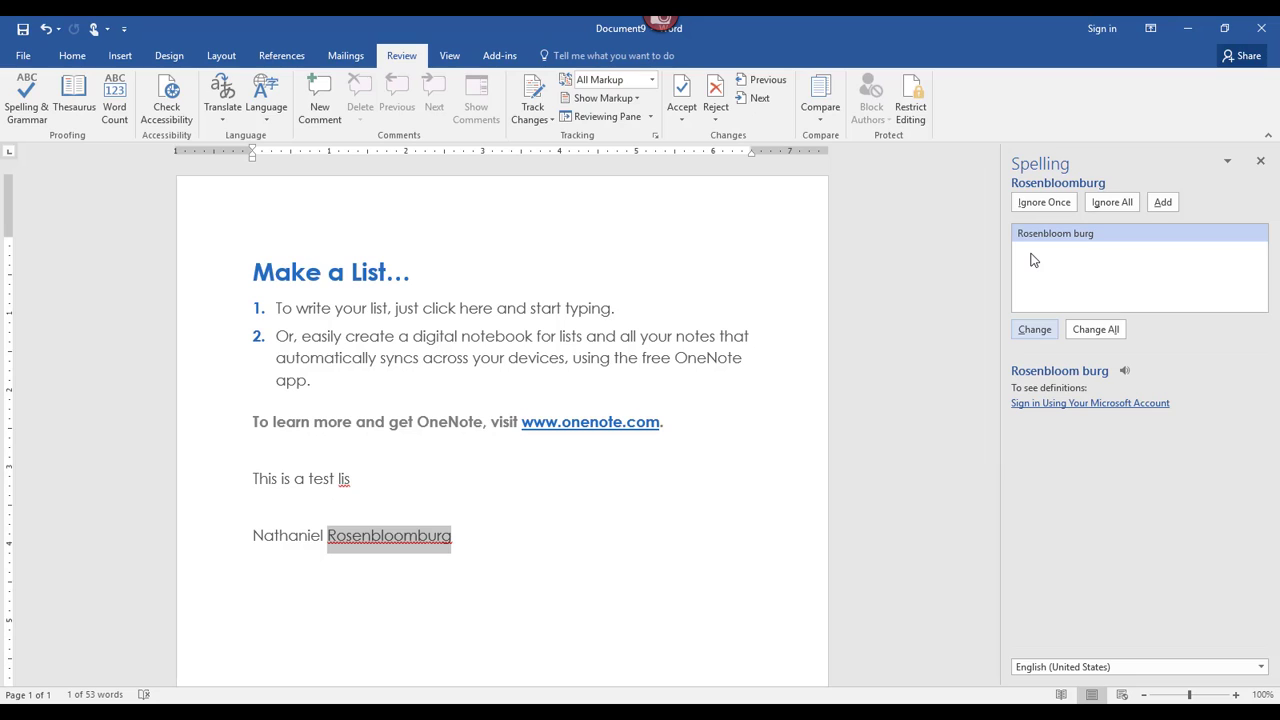
{"action": "left_click", "coordinate": [1118, 203]}
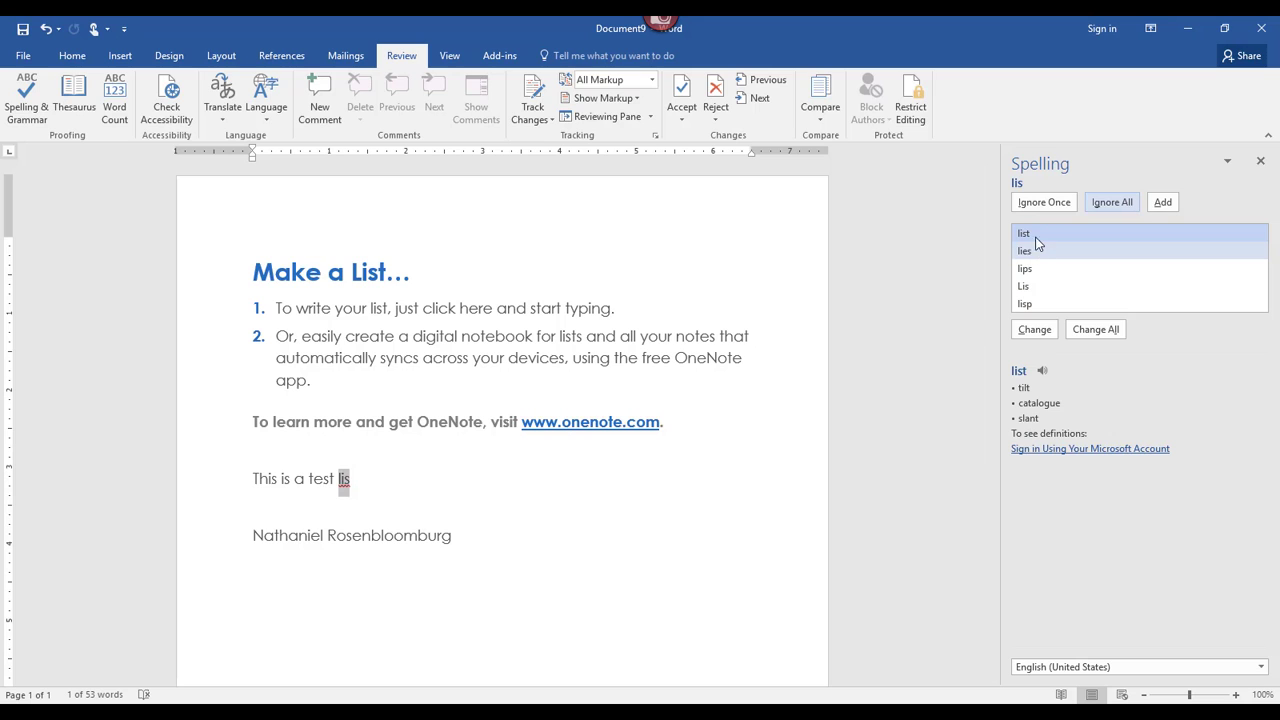
{"action": "left_click", "coordinate": [1046, 338]}
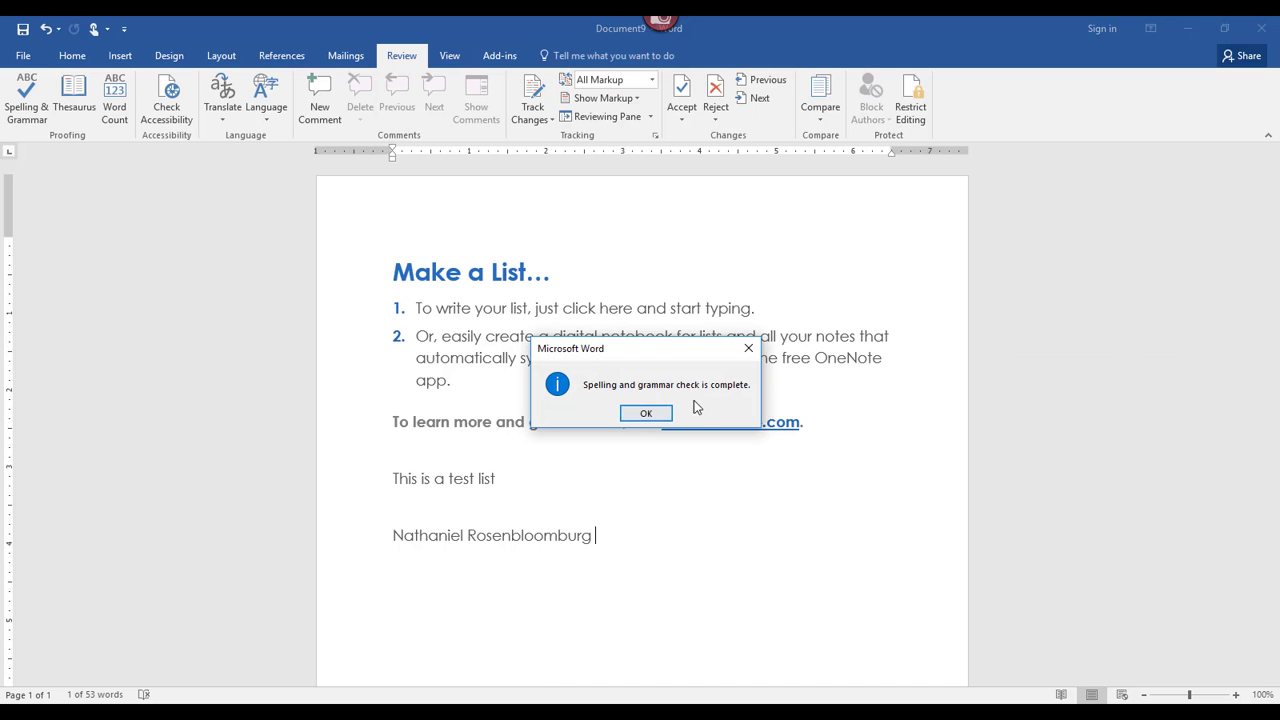
{"action": "left_click", "coordinate": [646, 416]}
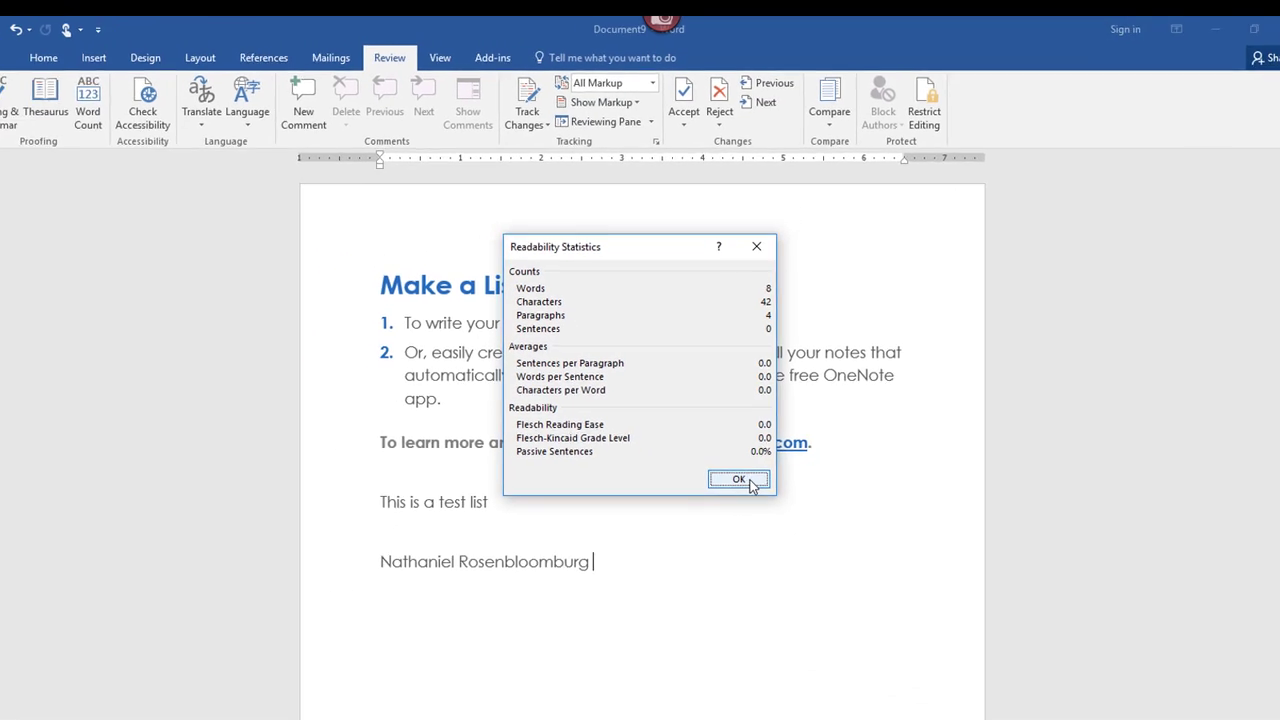
{"action": "left_click", "coordinate": [734, 474]}
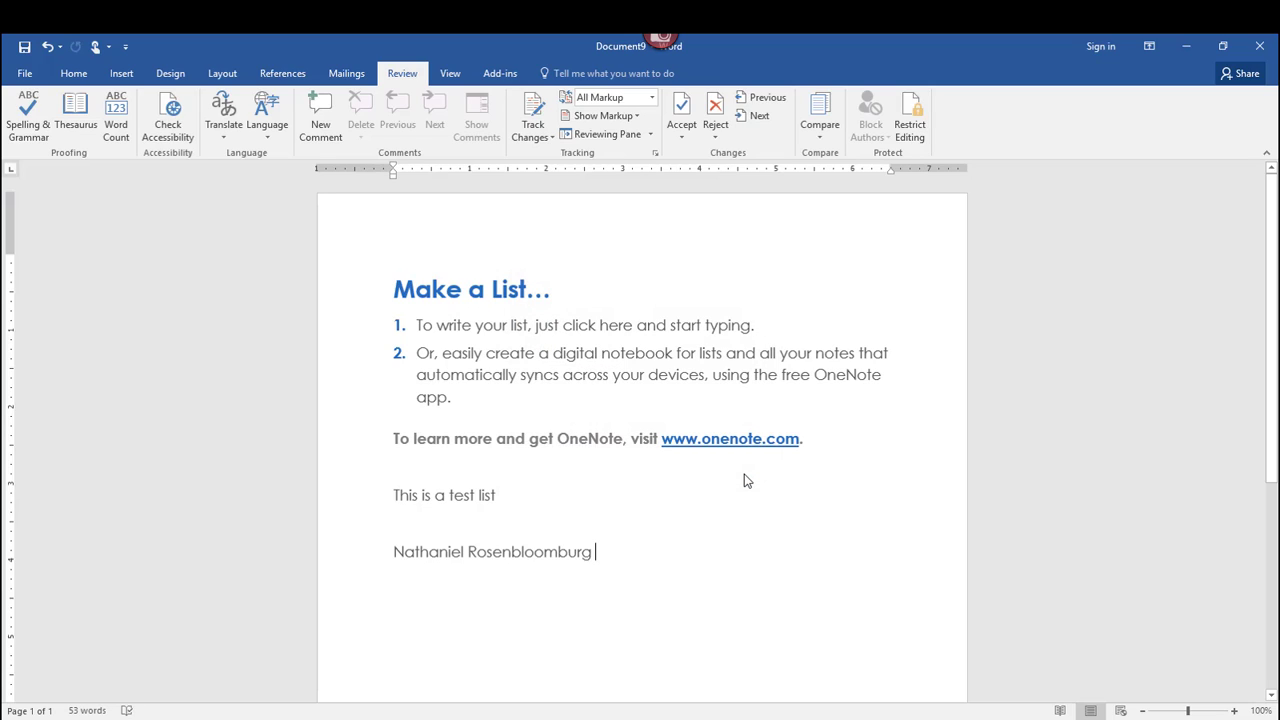